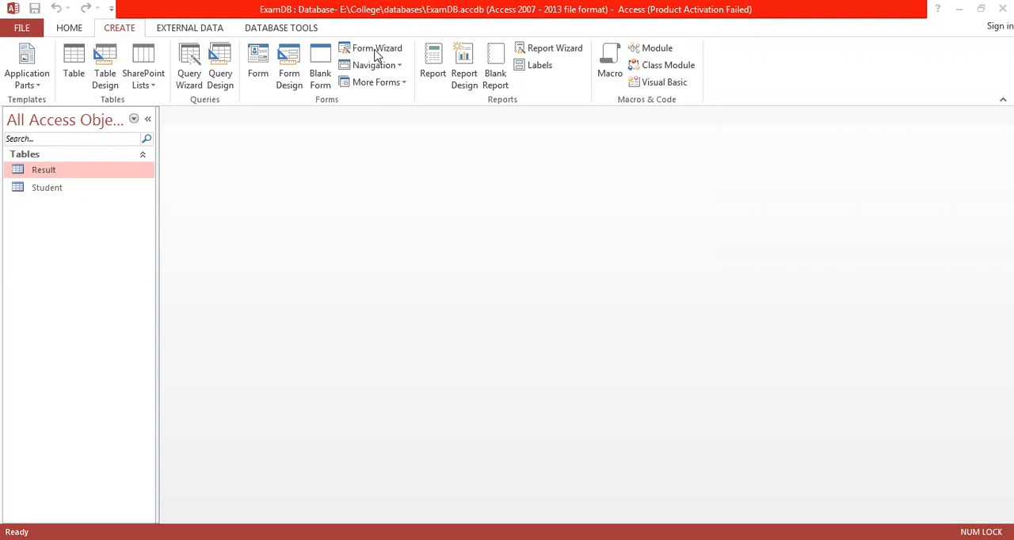
# Start the Form Wizard and choose the Student table as the form's source.
pyautogui.click(376, 54)
pyautogui.click(360, 56)
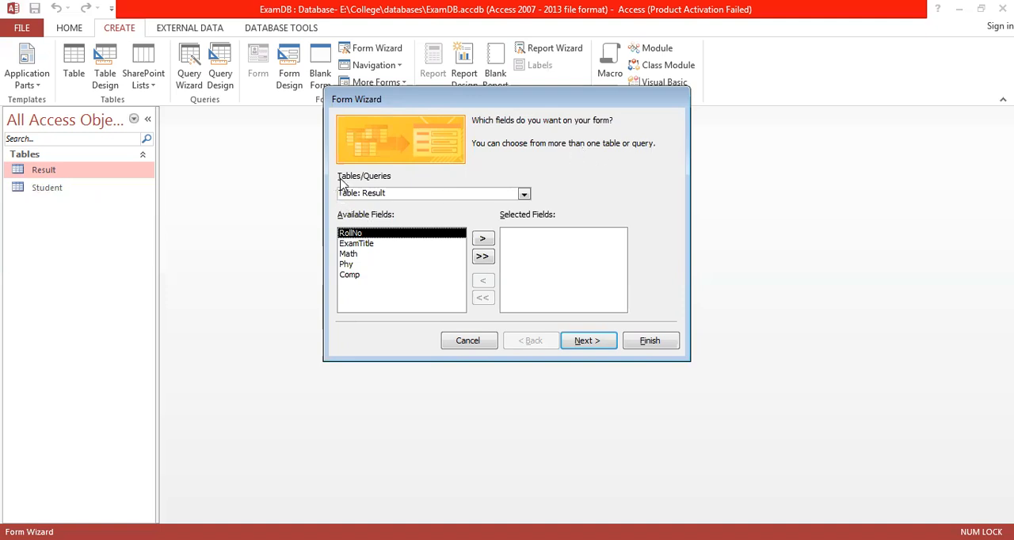
pyautogui.click(524, 195)
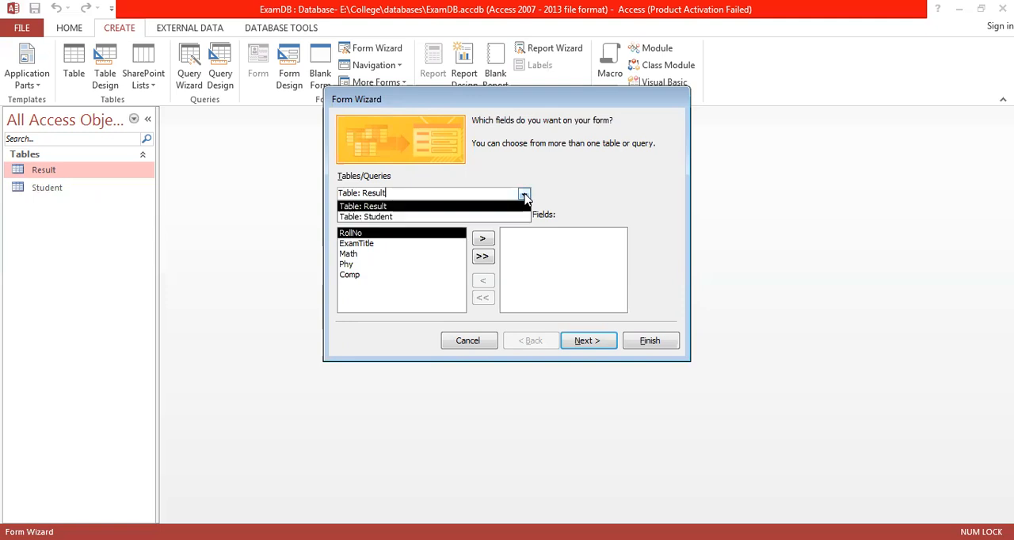
pyautogui.click(391, 218)
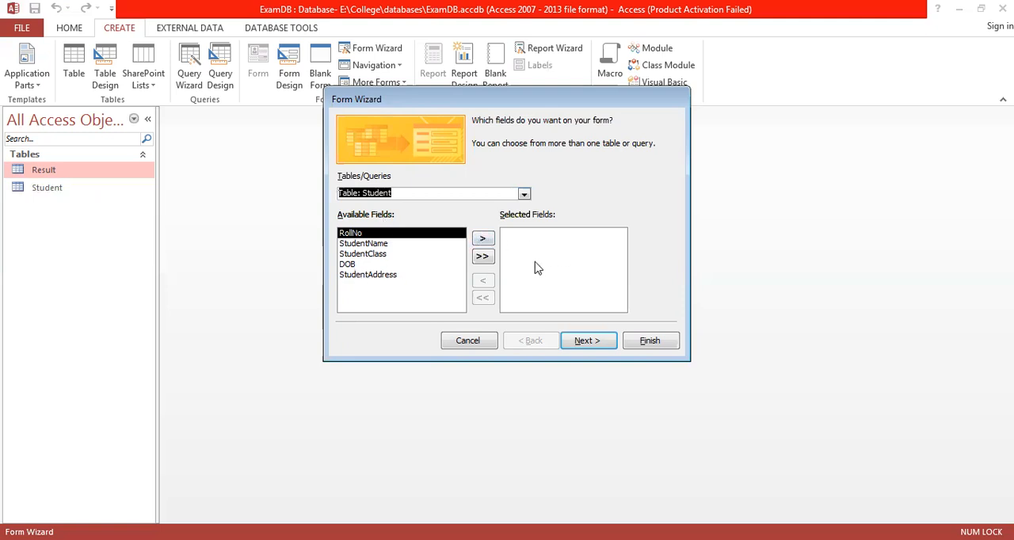
# Add RollNo, StudentName, StudentClass, DOB and StudentAddress to the form's selected fields one at a time.
pyautogui.click(482, 239)
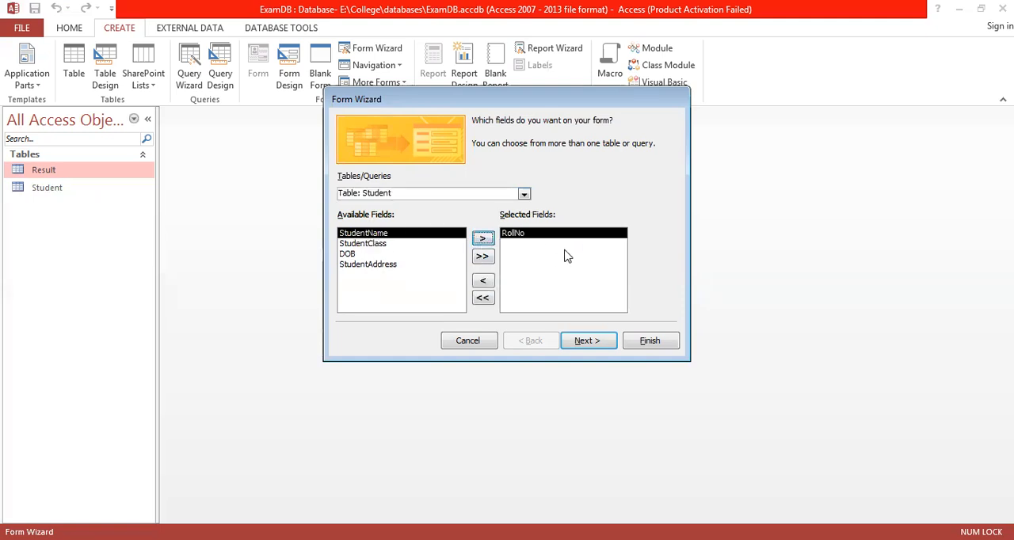
pyautogui.click(481, 240)
pyautogui.click(483, 240)
pyautogui.click(483, 240)
pyautogui.click(481, 240)
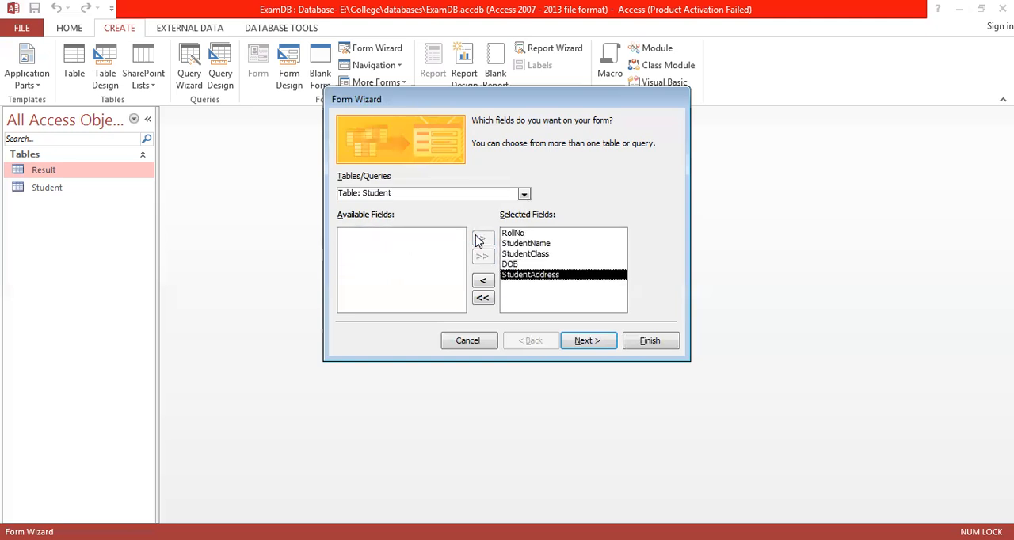
# Remove StudentAddress and StudentClass individually from the selected fields, and clear all the remaining ones together.
pyautogui.click(485, 283)
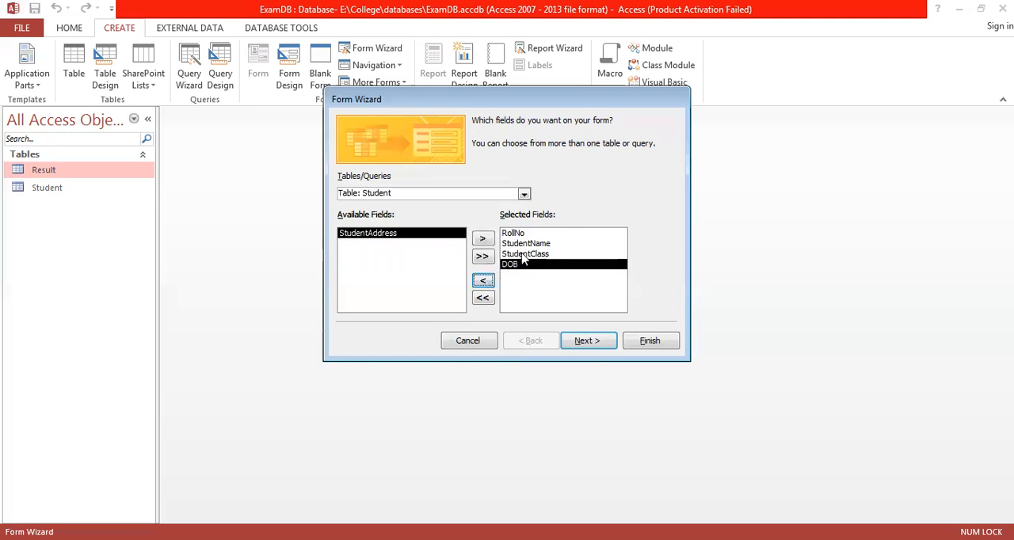
pyautogui.click(525, 254)
pyautogui.click(484, 282)
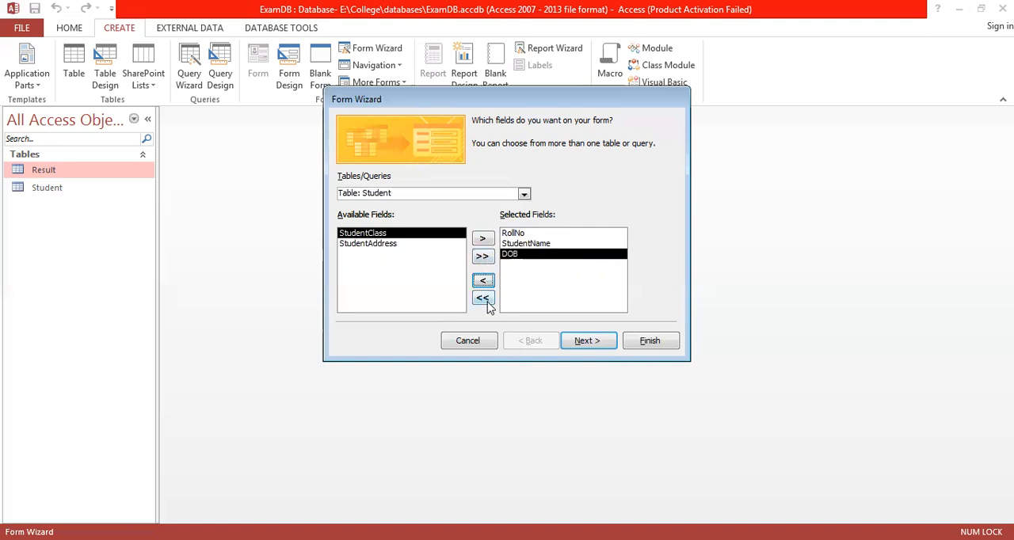
pyautogui.click(484, 299)
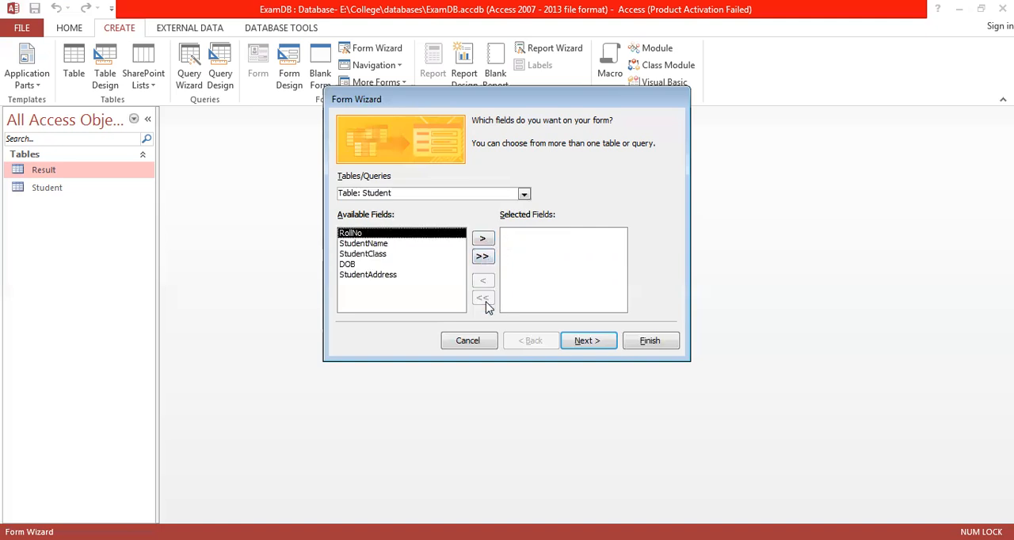
# Include all fields of the Student table in the form at once and continue to the layout choice.
pyautogui.click(483, 258)
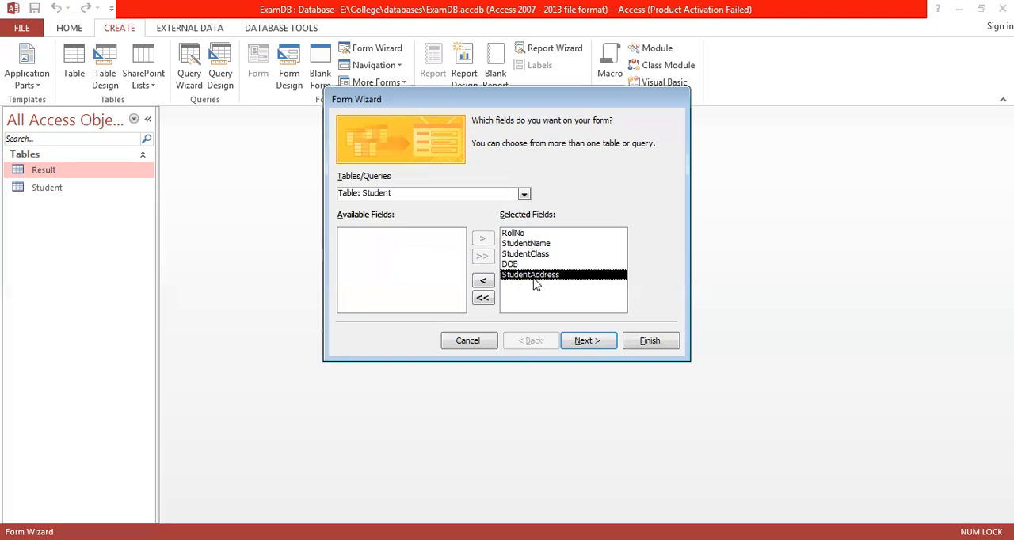
pyautogui.click(591, 341)
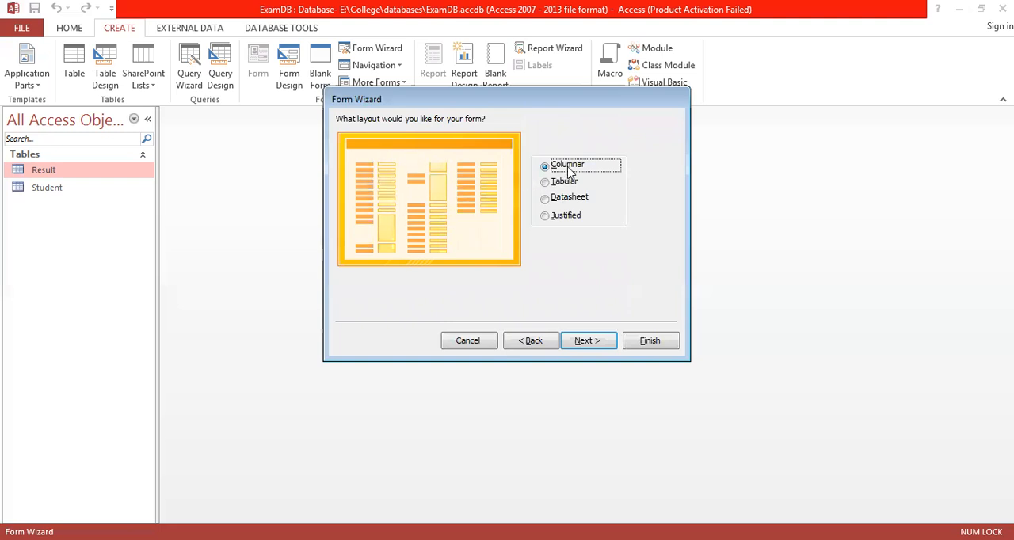
# Compare the Tabular layout preview with Columnar and choose Columnar as the form's layout.
pyautogui.click(547, 184)
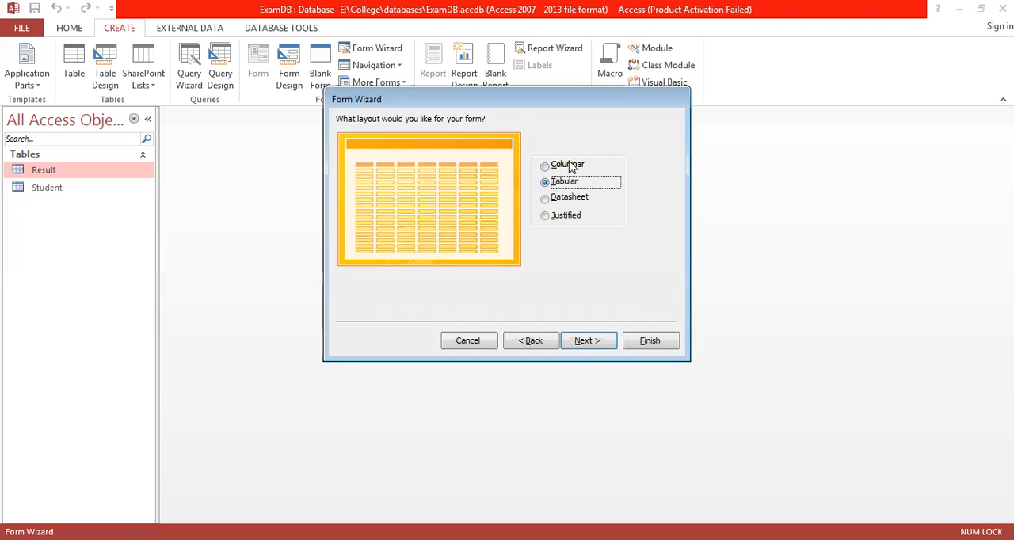
pyautogui.click(571, 167)
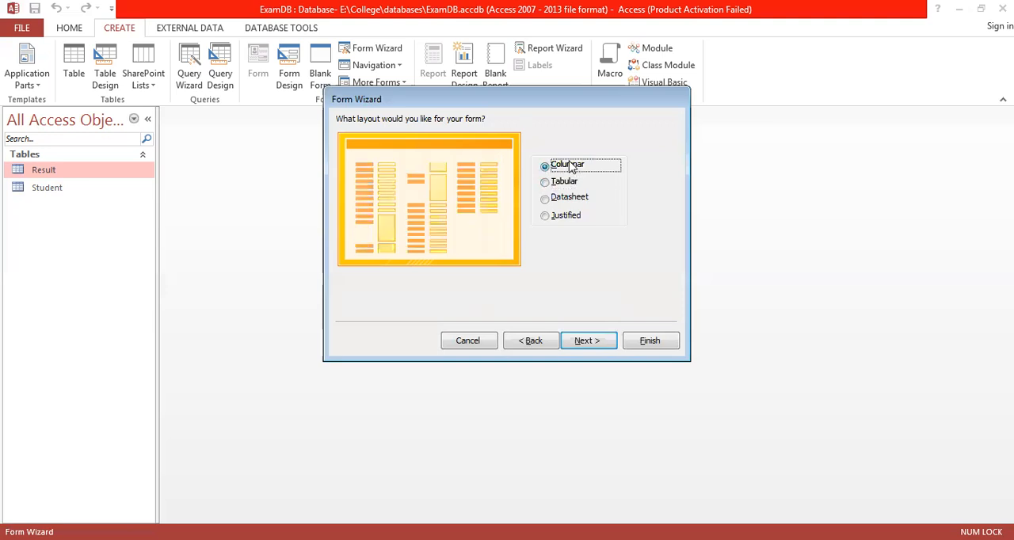
pyautogui.click(570, 184)
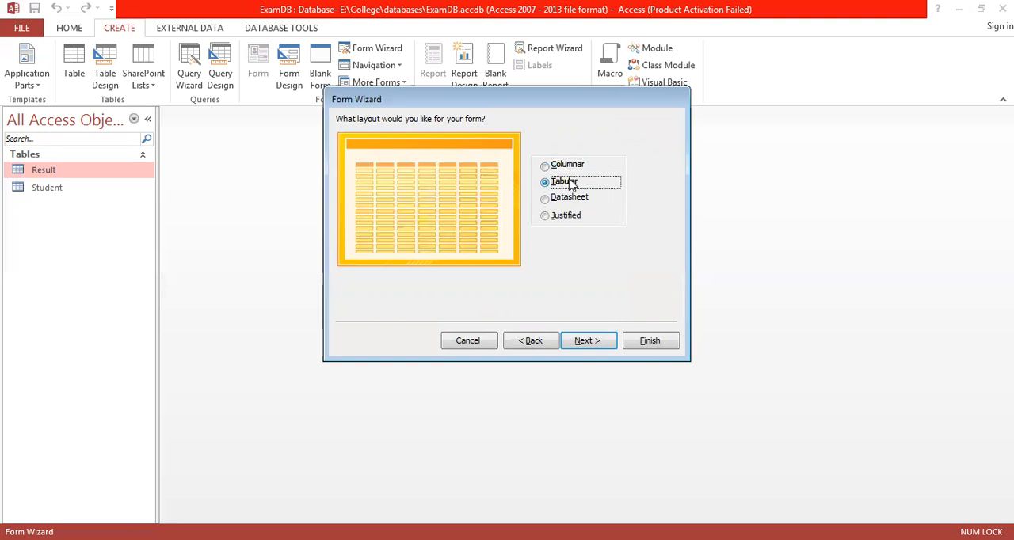
pyautogui.click(566, 168)
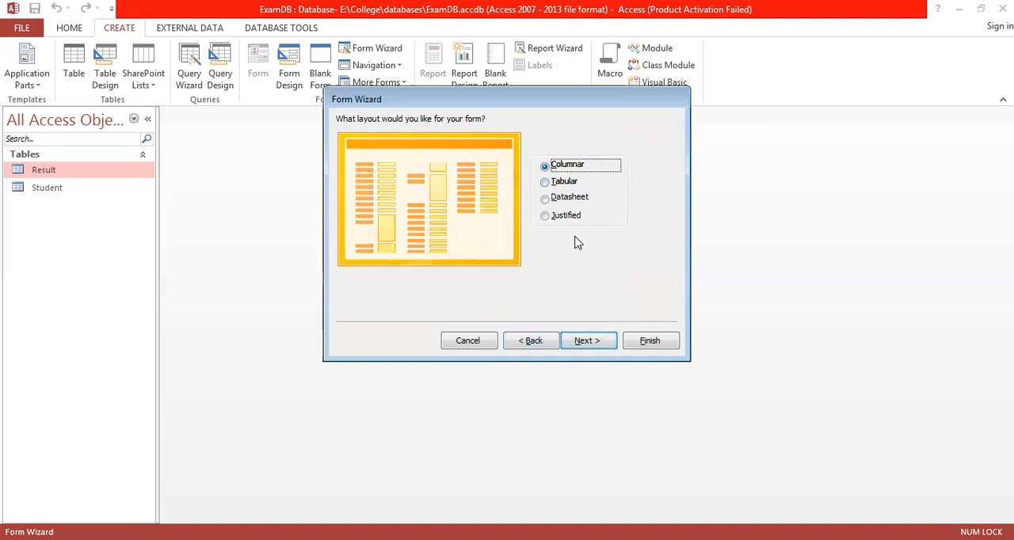
pyautogui.click(588, 343)
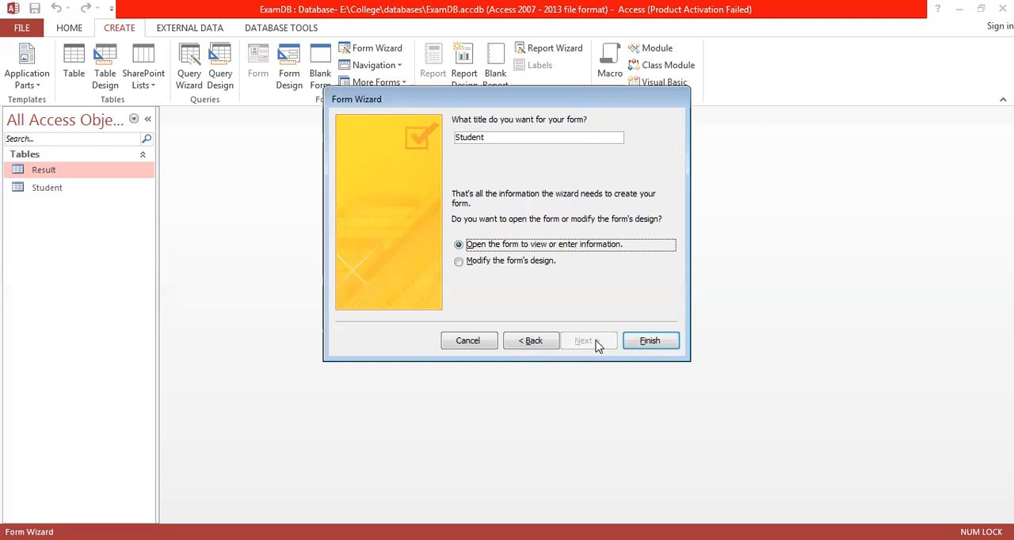
pyautogui.click(536, 343)
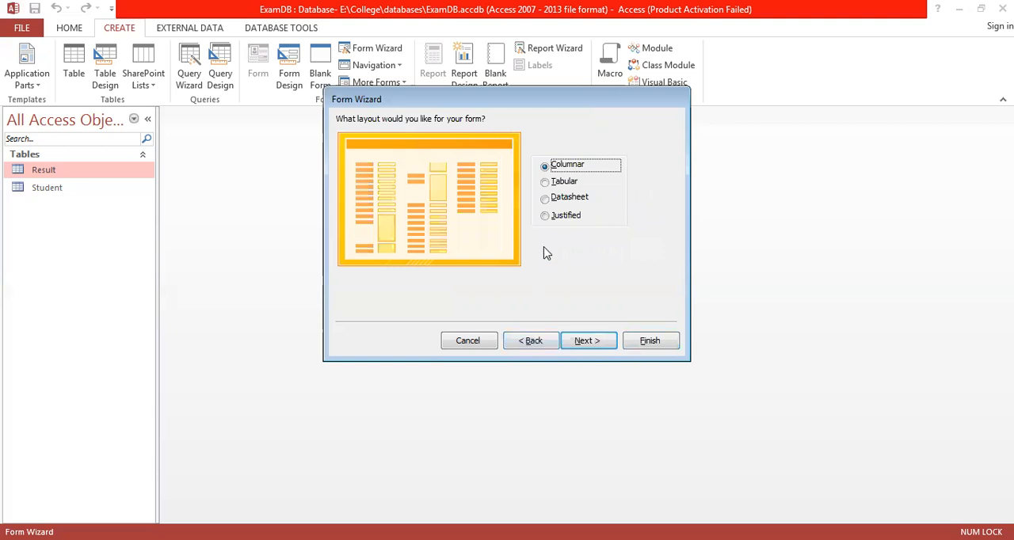
pyautogui.click(588, 342)
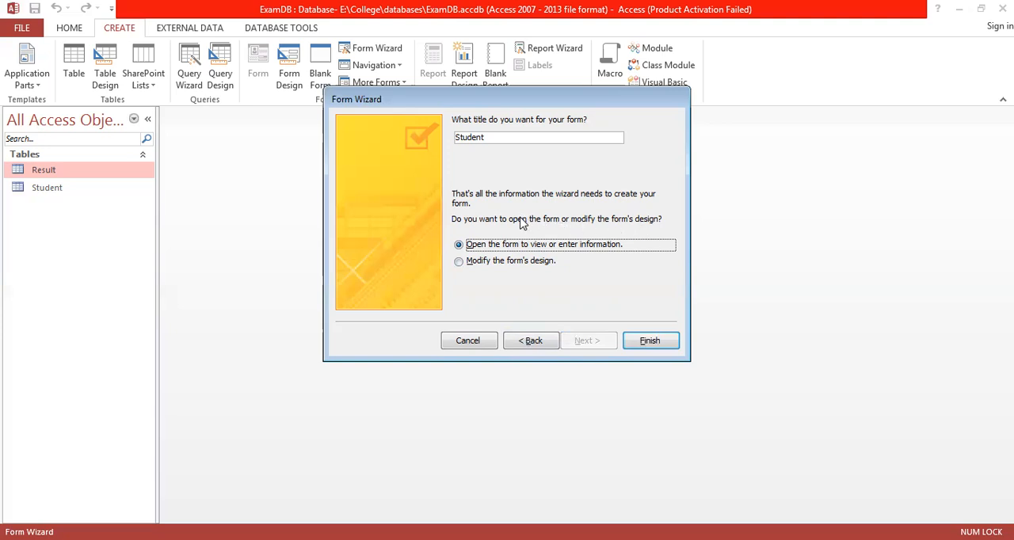
# Finish the form with the title Student and the option to open it to view or enter information.
pyautogui.click(491, 266)
pyautogui.click(484, 250)
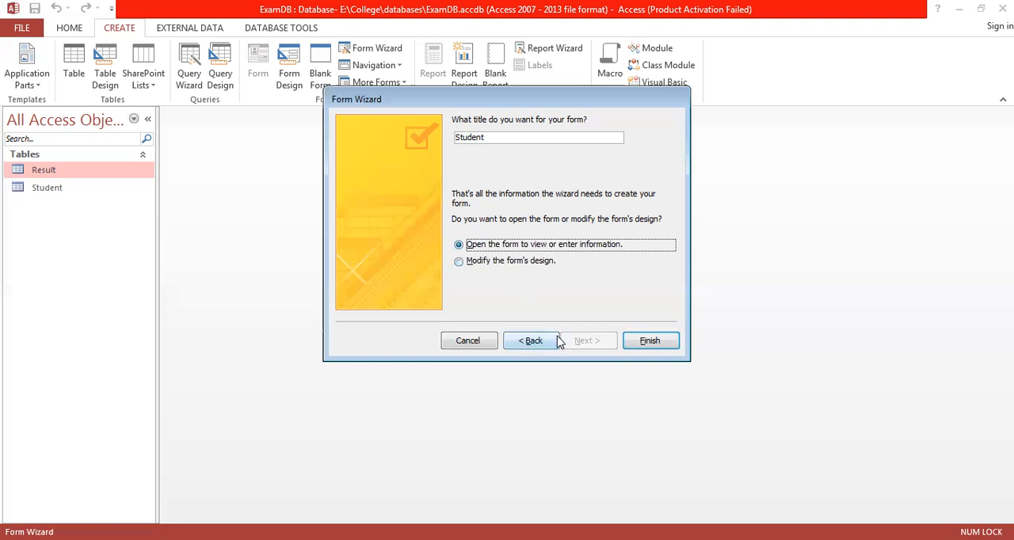
pyautogui.click(650, 343)
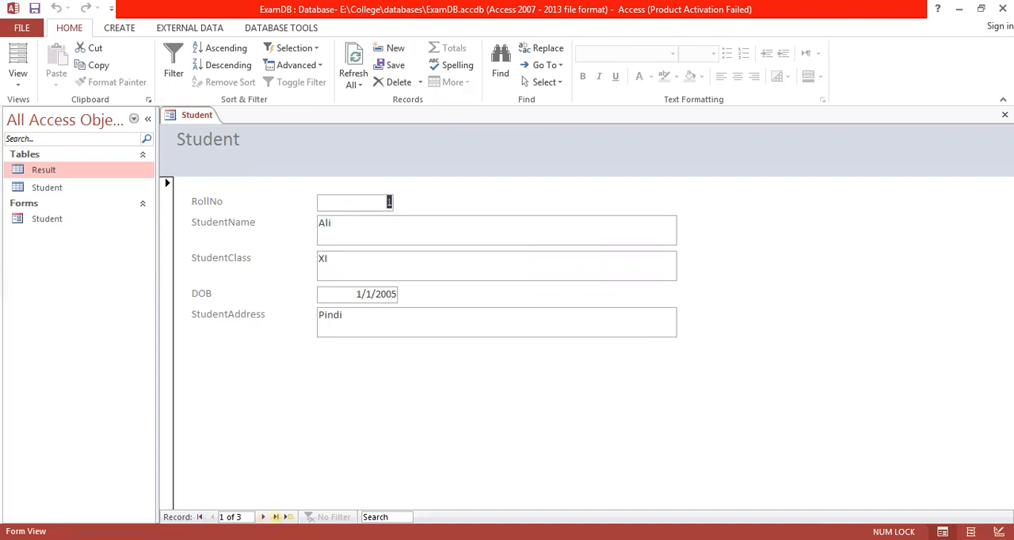
# Advance through the existing records in the Student form to a new blank record.
pyautogui.click(263, 517)
pyautogui.click(263, 517)
pyautogui.click(263, 516)
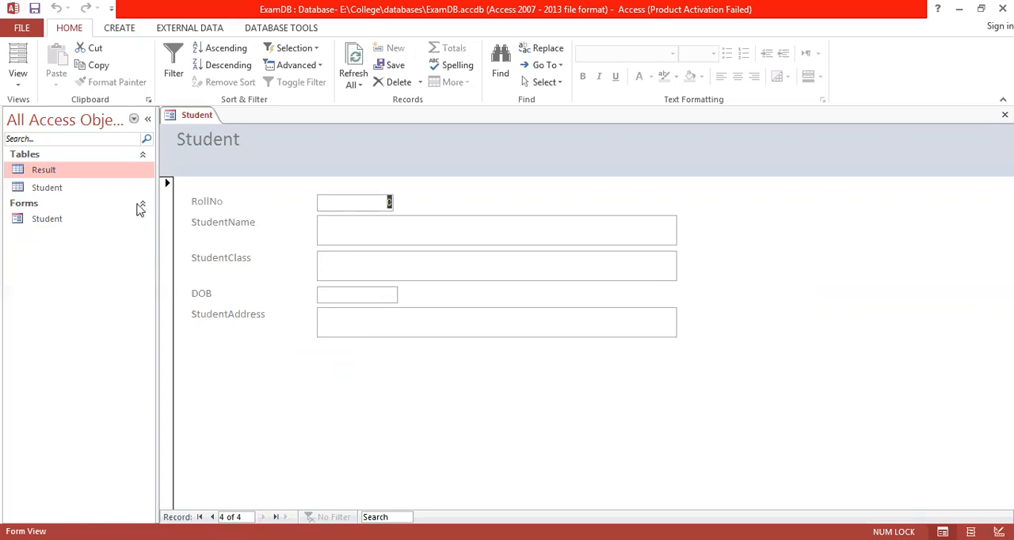
# Open the Student table to check its existing records, and close it to return to the form.
pyautogui.doubleClick(46, 191)
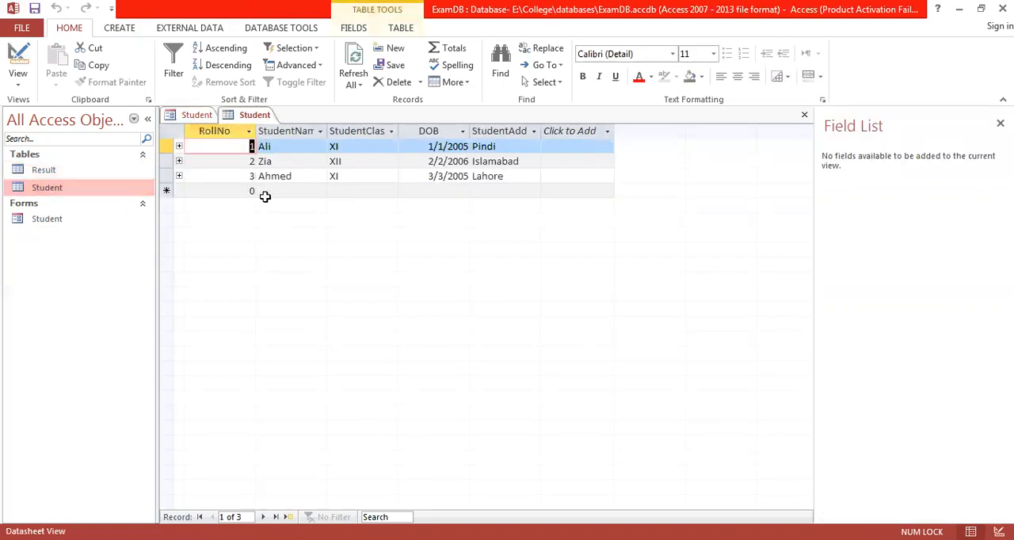
pyautogui.rightClick(257, 119)
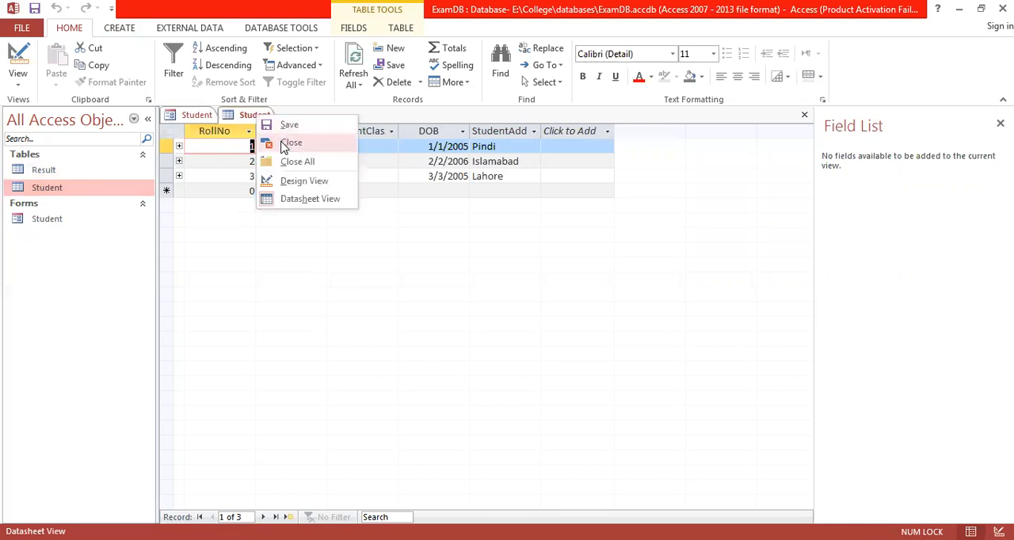
pyautogui.click(290, 143)
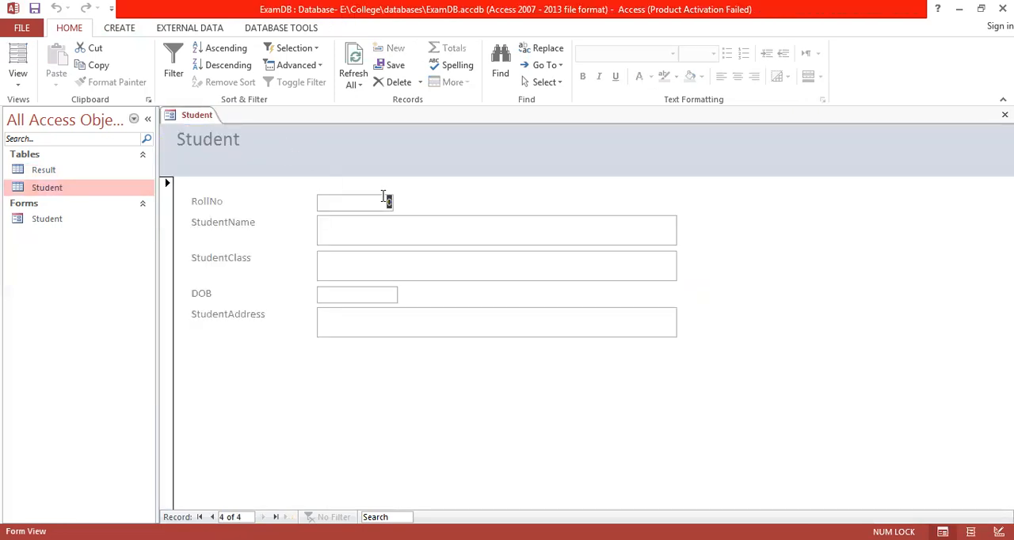
# Fill in the new record with RollNo 4, the student's name and StudentClass XII.
pyautogui.write('4')
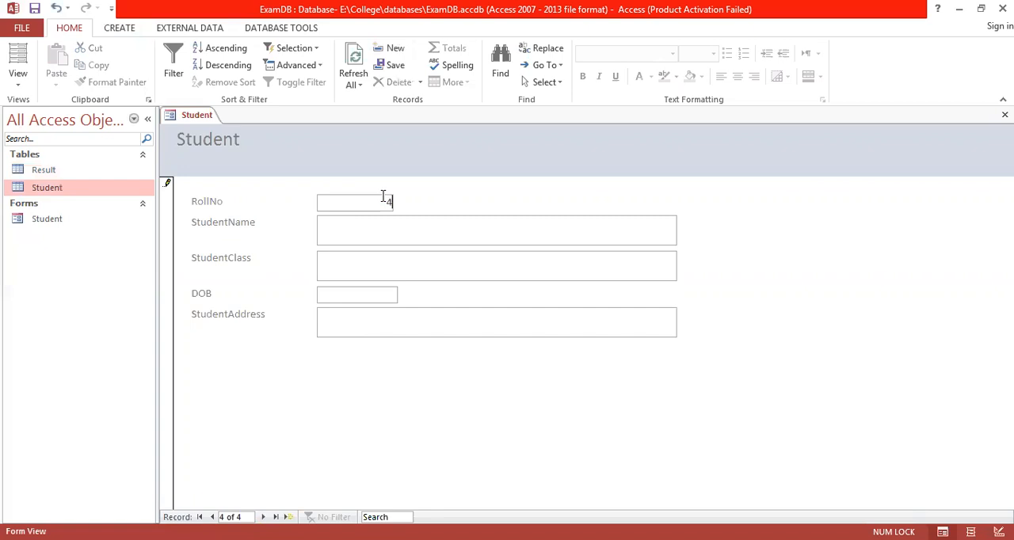
pyautogui.press('Tab')
pyautogui.write('Ahmed')
pyautogui.press('Tab')
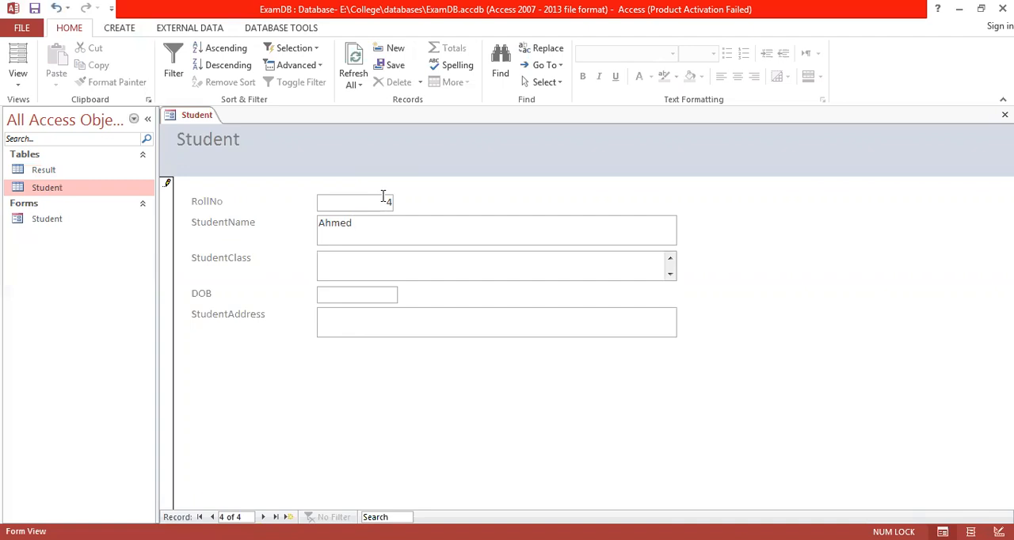
pyautogui.press('Tab')
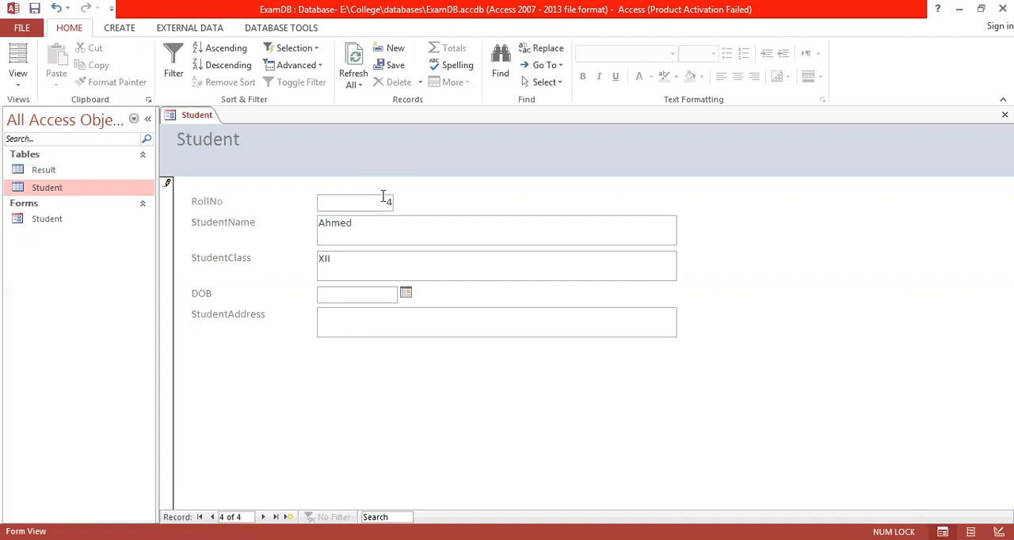
# Complete the new student record with the date of birth and the student's address.
pyautogui.write('4/4/2005')
pyautogui.press('BackSpace')
pyautogui.write('7')
pyautogui.press('Tab')
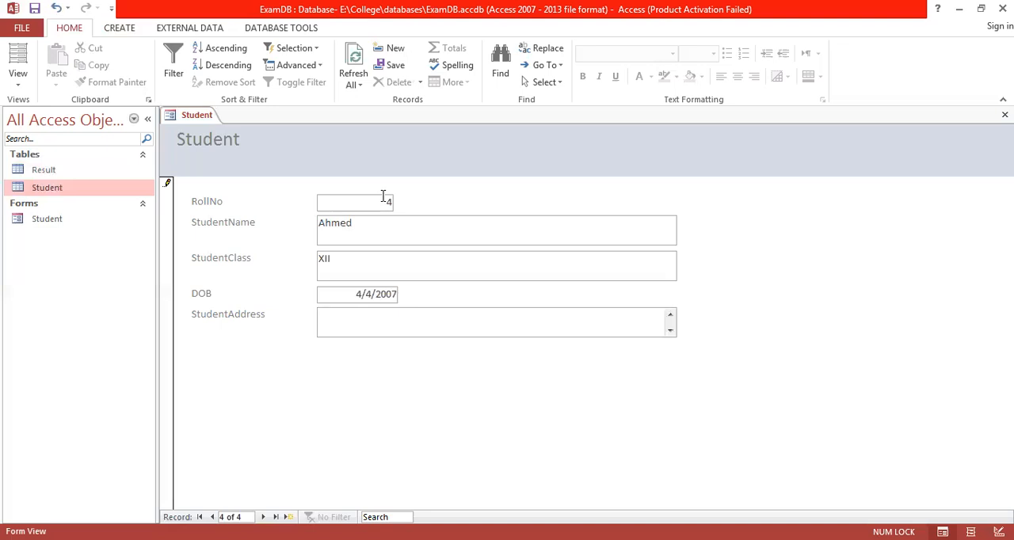
pyautogui.write('Pindi')
# Examine the tab order by moving the focus forward and backward through the new record's fields.
pyautogui.click(371, 227)
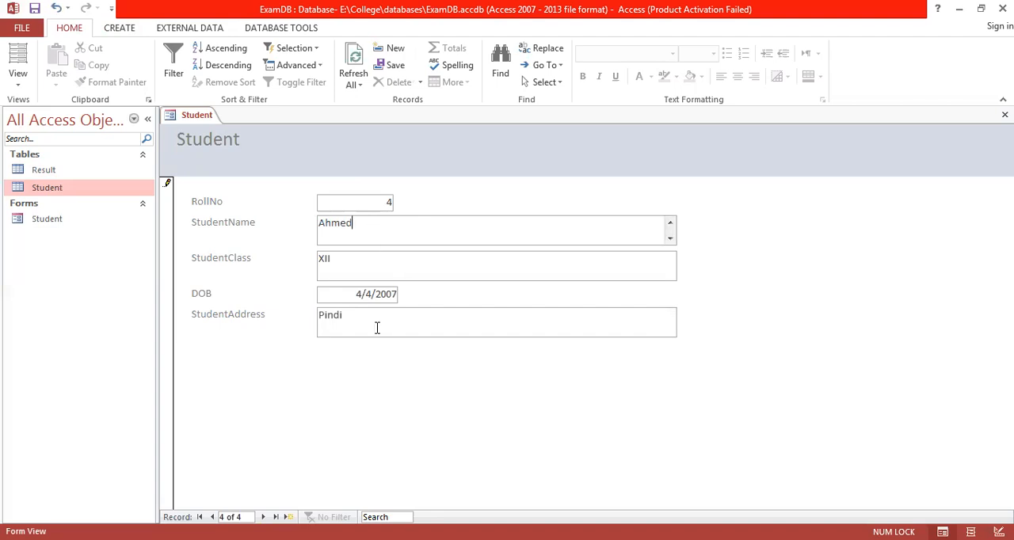
pyautogui.press('Tab')
pyautogui.press('Tab')
pyautogui.press('Tab')
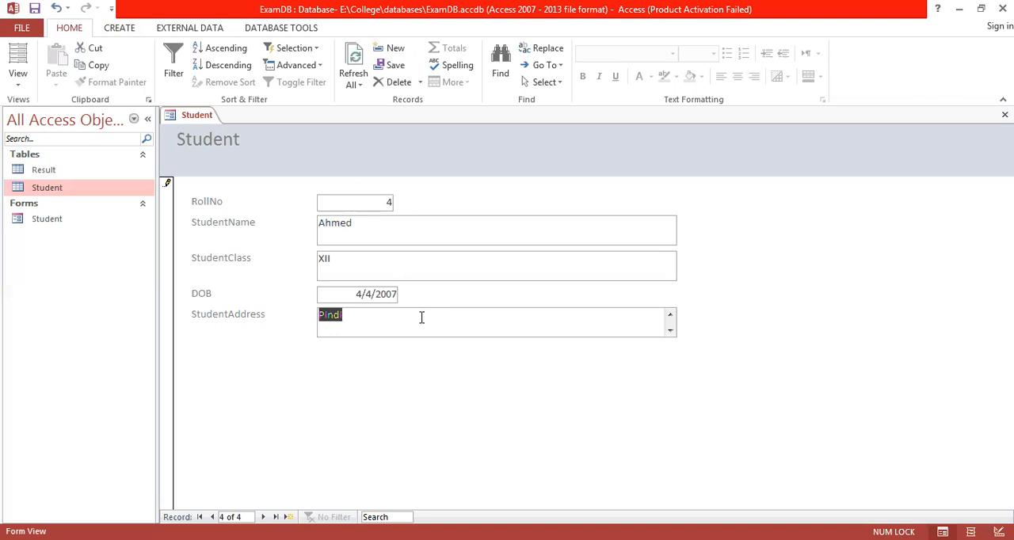
pyautogui.hotkey('shift', 'Tab')
pyautogui.hotkey('shift', 'Tab')
pyautogui.hotkey('shift', 'Tab')
pyautogui.hotkey('shift', 'Tab')
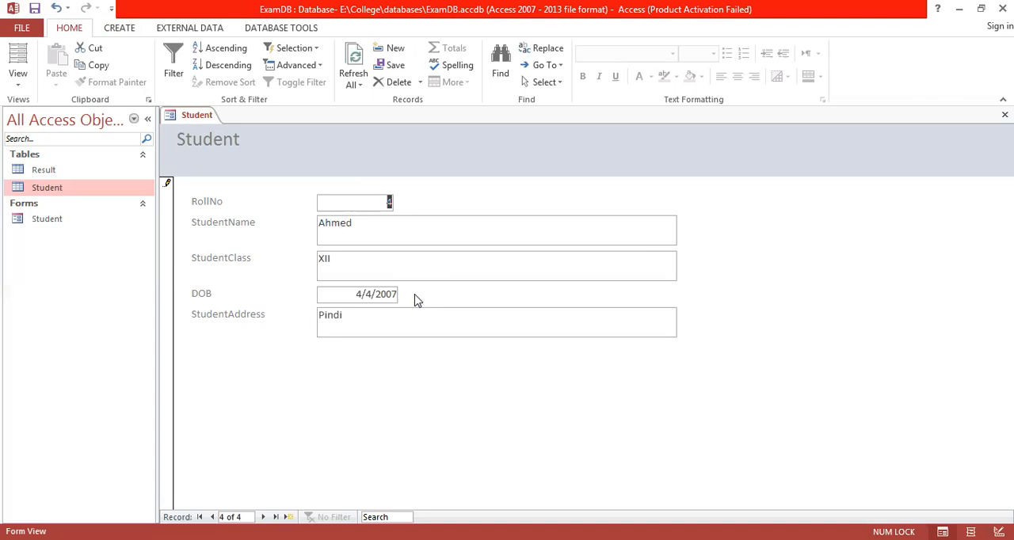
pyautogui.press('Tab')
pyautogui.press('Tab')
pyautogui.press('Tab')
pyautogui.press('Tab')
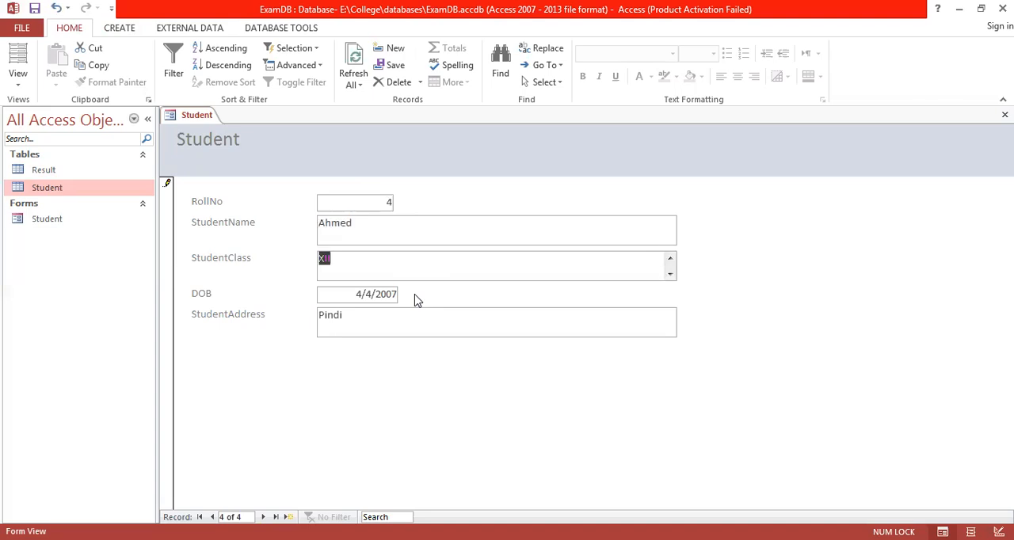
pyautogui.hotkey('shift', 'Tab')
pyautogui.hotkey('shift', 'Tab')
pyautogui.hotkey('shift', 'Tab')
pyautogui.hotkey('shift', 'Tab')
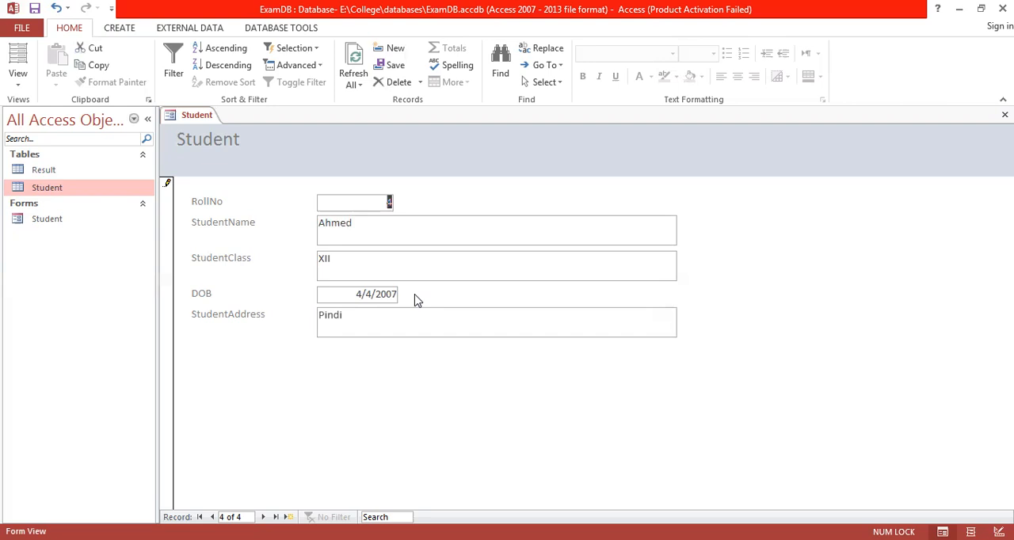
# Move backward through the fields into the preceding student records and forward again to examine navigation between records.
pyautogui.hotkey('shift', 'Tab')
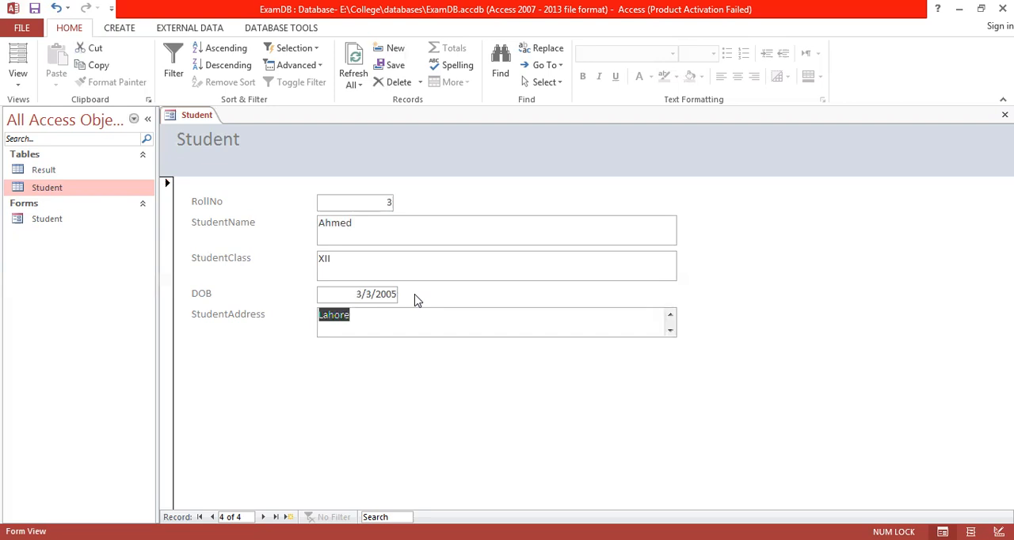
pyautogui.hotkey('shift', 'Tab')
pyautogui.hotkey('shift', 'Tab')
pyautogui.hotkey('shift', 'Tab')
pyautogui.hotkey('shift', 'Tab')
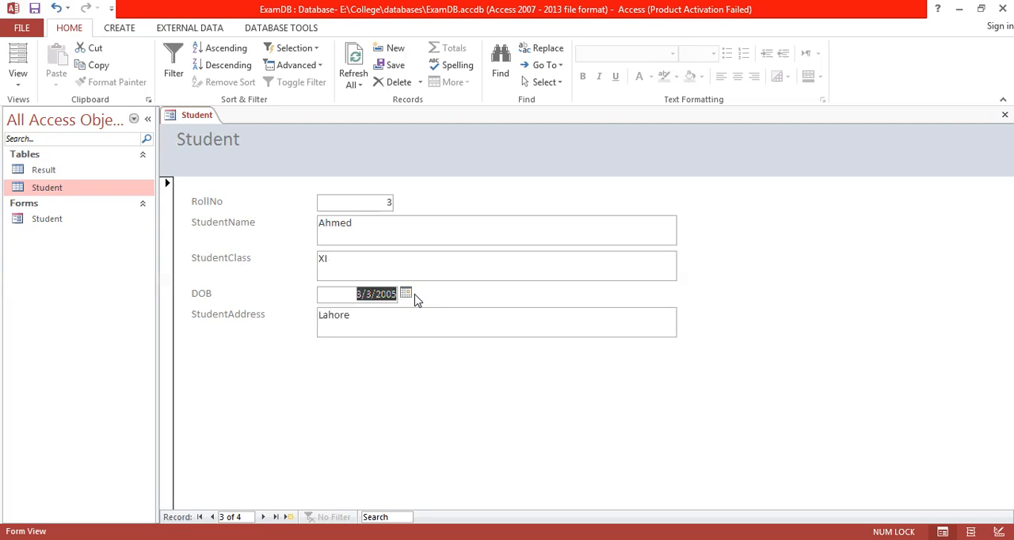
pyautogui.hotkey('shift', 'Tab')
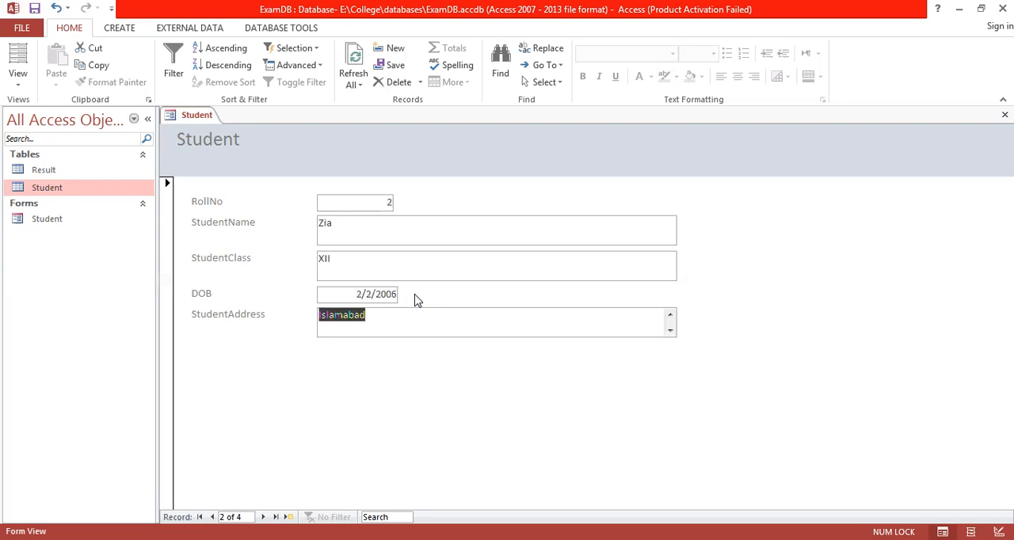
pyautogui.hotkey('shift', 'Tab')
# Advance to the student record with RollNo 4, replace the student's name, and continue past its last field to a blank record.
pyautogui.hotkey('shift', 'Tab')
pyautogui.press('Tab')
pyautogui.press('Tab')
pyautogui.press('Tab')
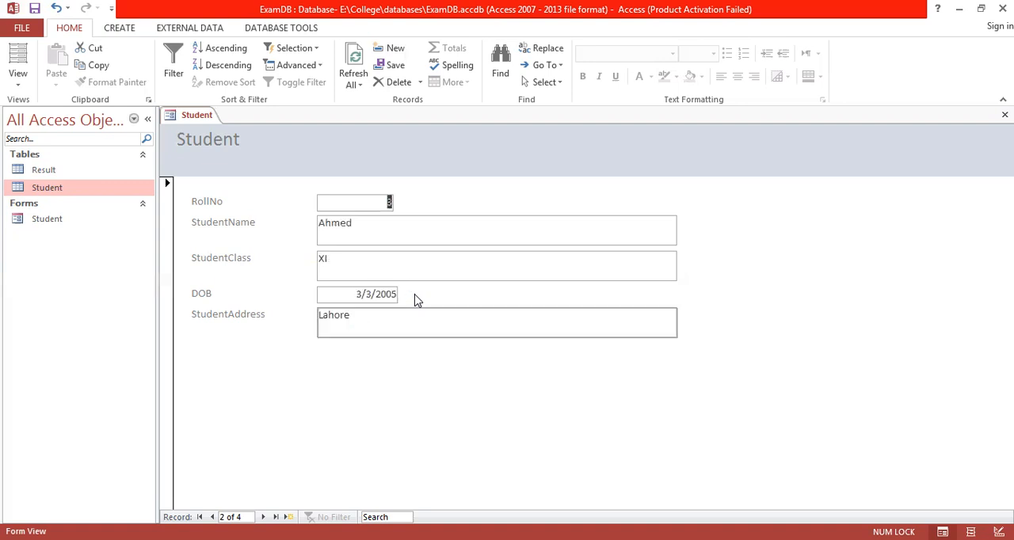
pyautogui.press('Tab')
pyautogui.press('Tab')
pyautogui.press('Tab')
pyautogui.press('Tab')
pyautogui.press('Tab')
pyautogui.hotkey('shift', 'Tab')
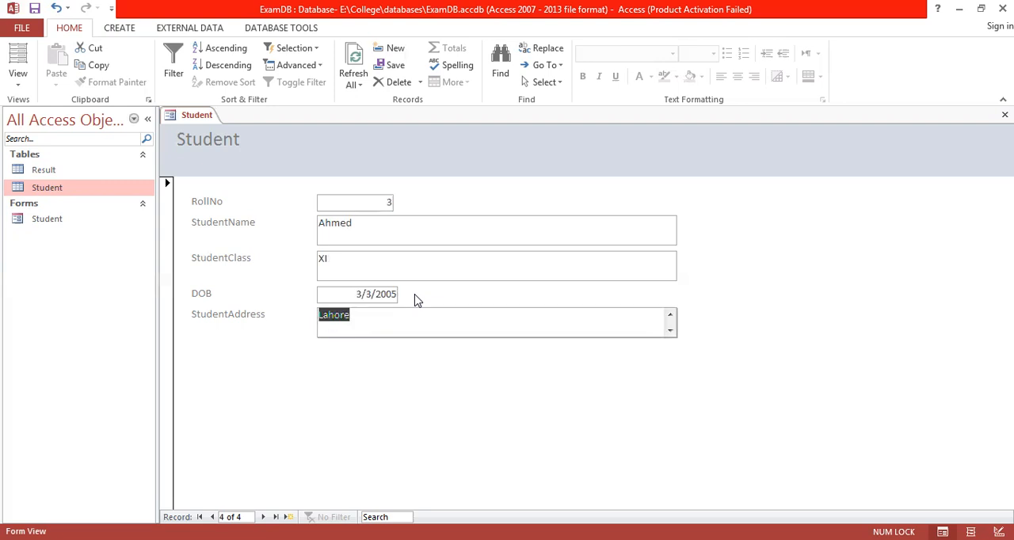
pyautogui.press('Tab')
pyautogui.press('Tab')
pyautogui.write('Kashif')
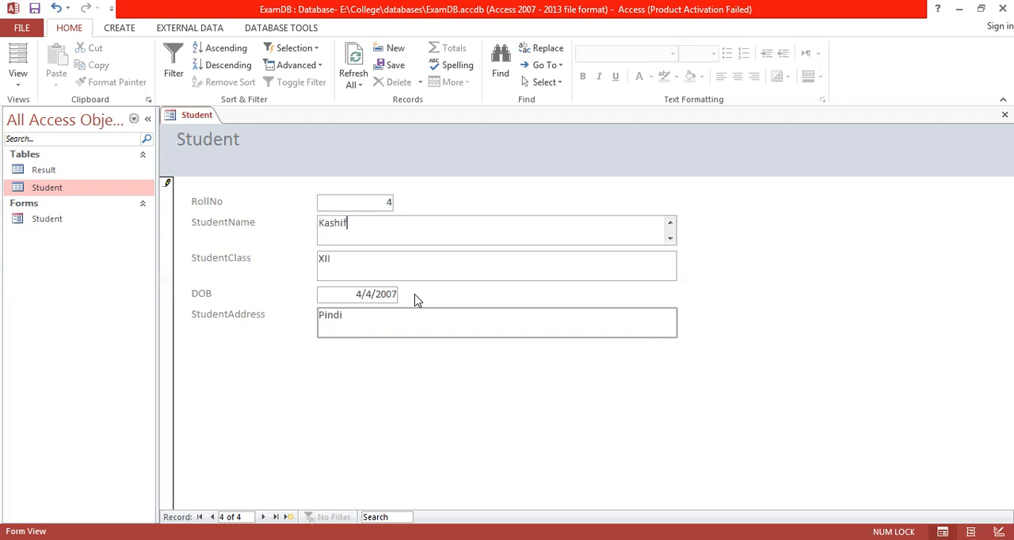
pyautogui.press('Tab')
pyautogui.press('Tab')
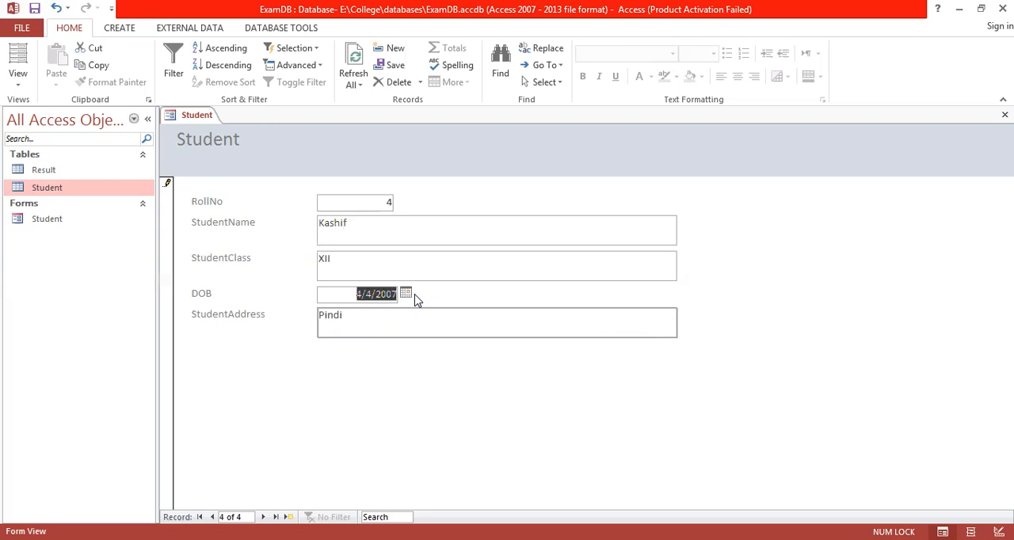
pyautogui.press('Tab')
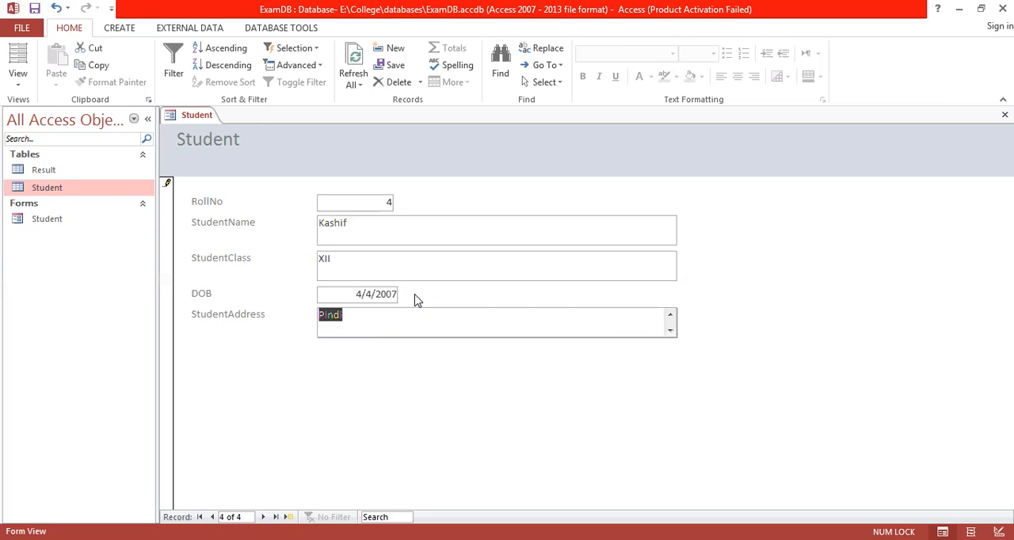
pyautogui.press('Tab')
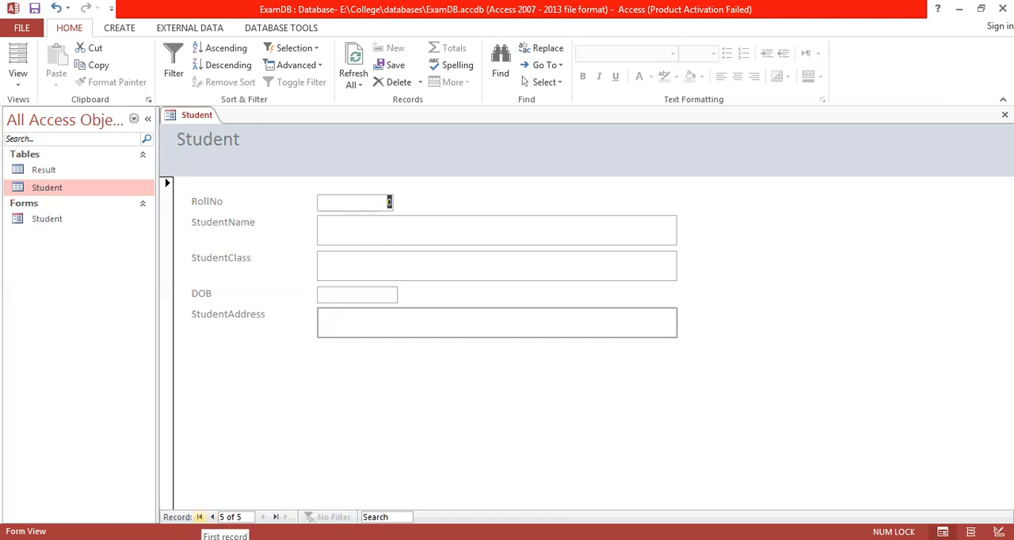
# Jump to the first student record, to the last one, and back to the first.
pyautogui.click(199, 517)
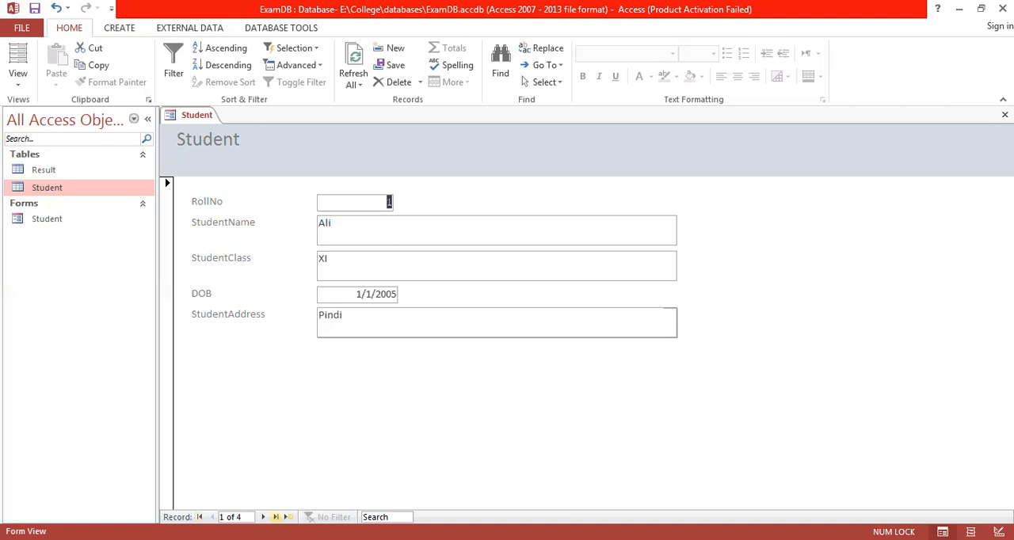
pyautogui.click(276, 517)
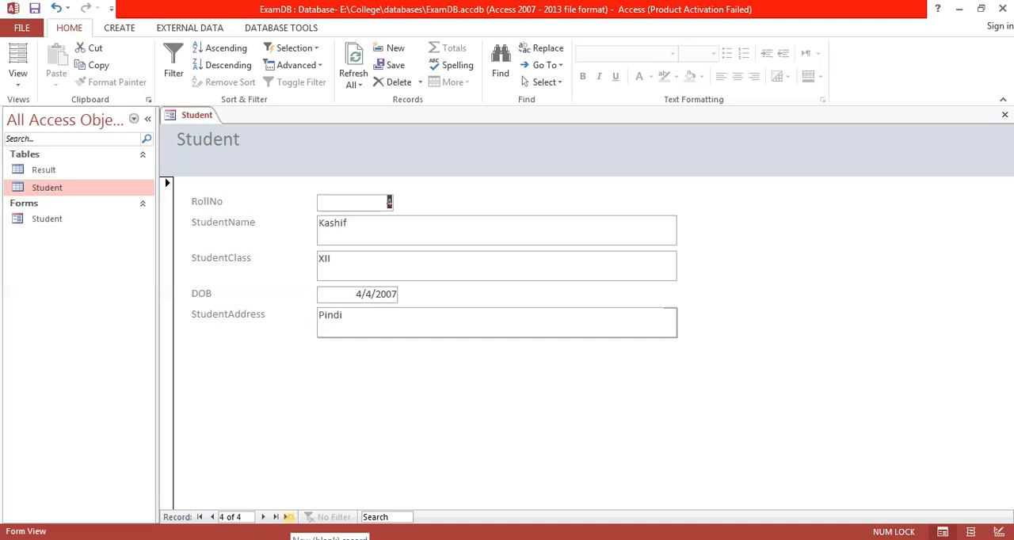
pyautogui.click(200, 517)
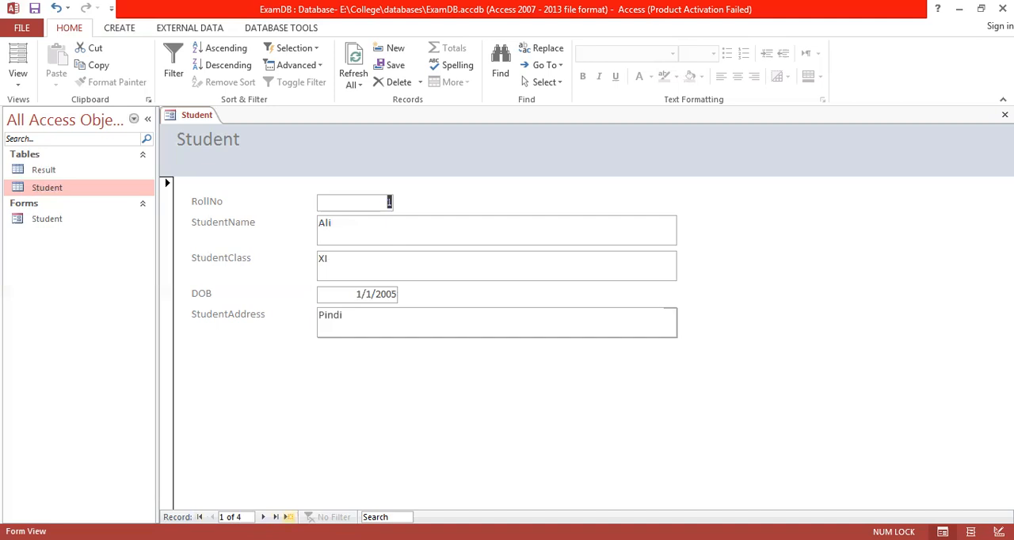
# Start a new blank student record with RollNo 5 and enter the student's name.
pyautogui.click(287, 517)
pyautogui.write('5')
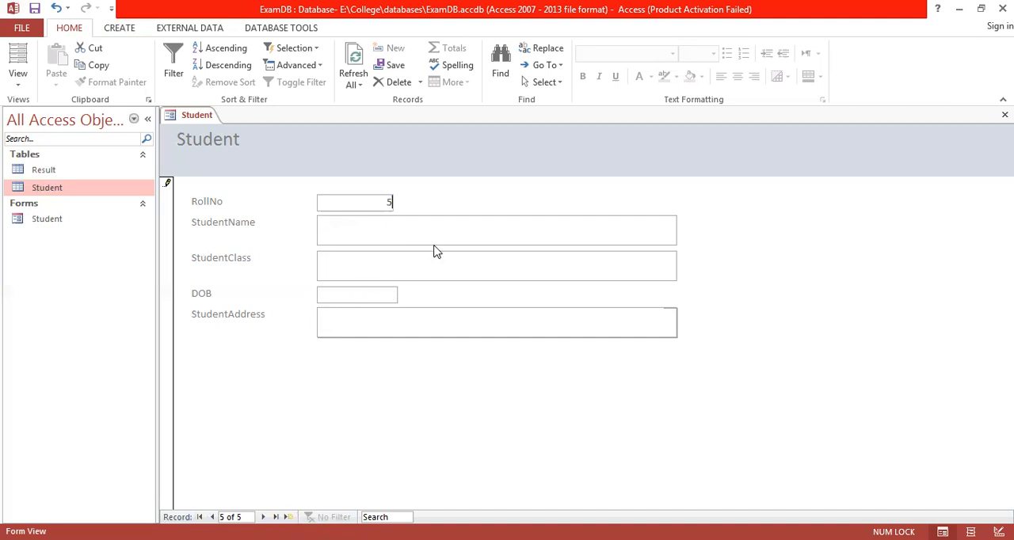
pyautogui.press('Tab')
pyautogui.write('Ahsan')
pyautogui.press('Tab')
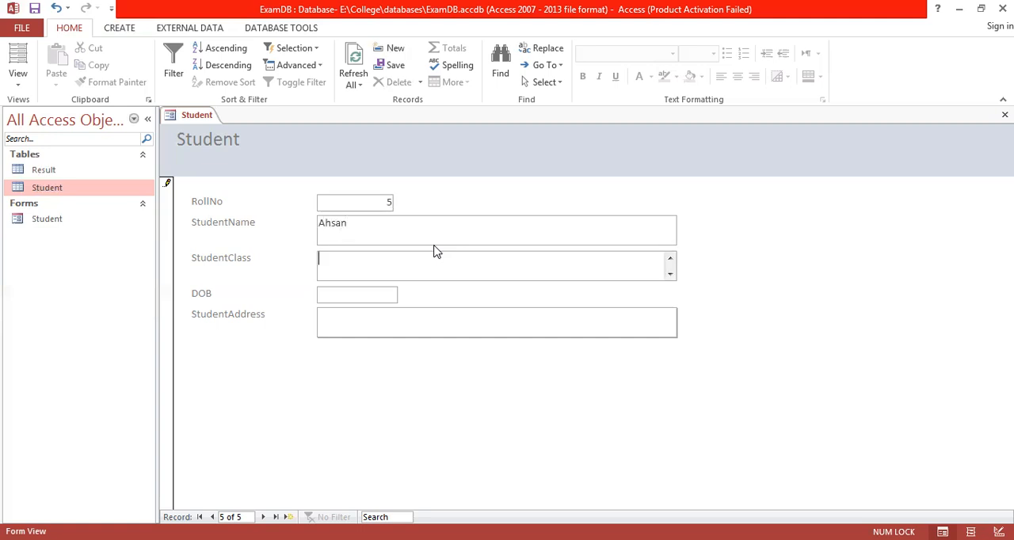
# Set StudentClass to XI, fill in the date of birth and the student's address, and save the new record by moving on.
pyautogui.write('XI')
pyautogui.press('Tab')
pyautogui.write('5/5/2007')
pyautogui.press('Tab')
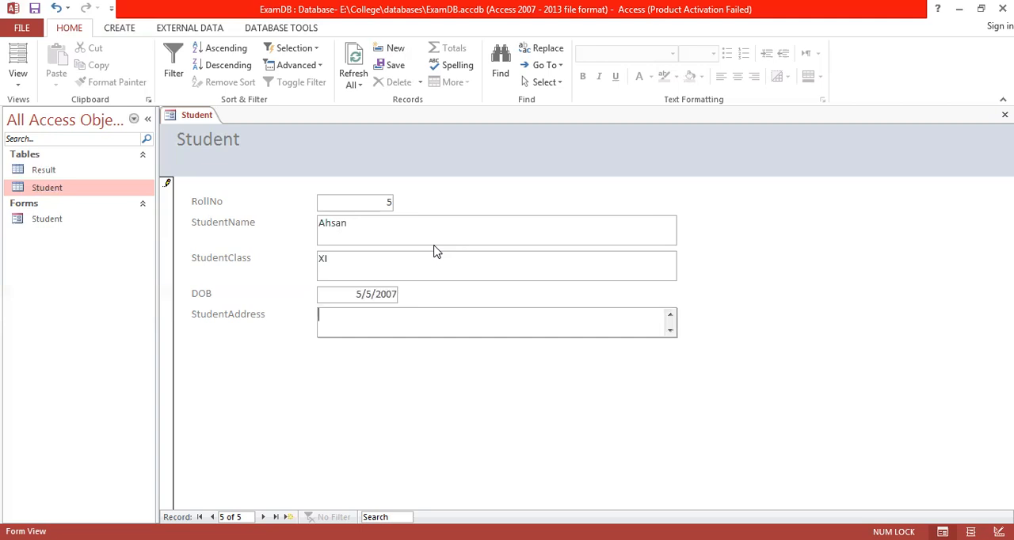
pyautogui.write('Wah Cantt')
pyautogui.press('Tab')
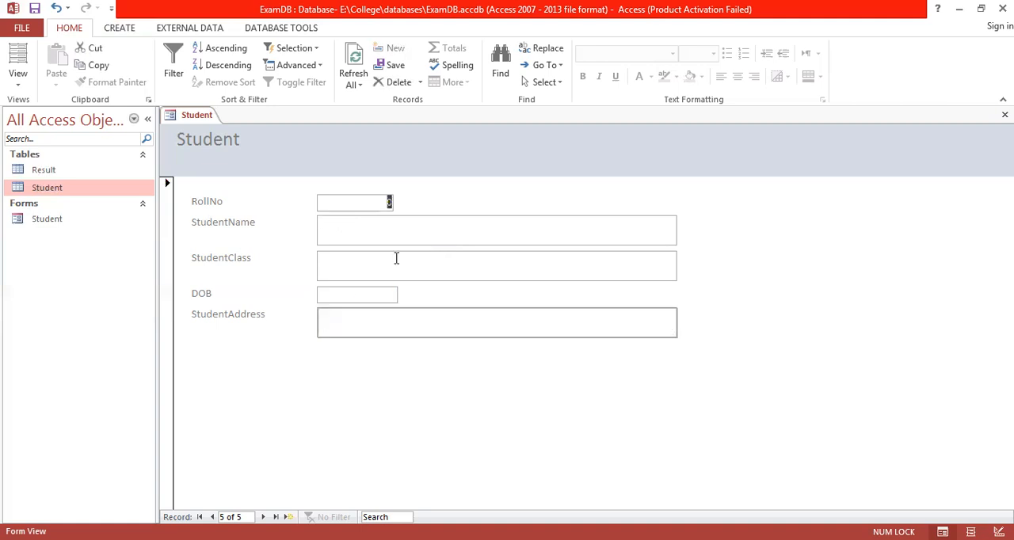
# Open the Student table to check the records entered through the form, and close the table again.
pyautogui.doubleClick(33, 192)
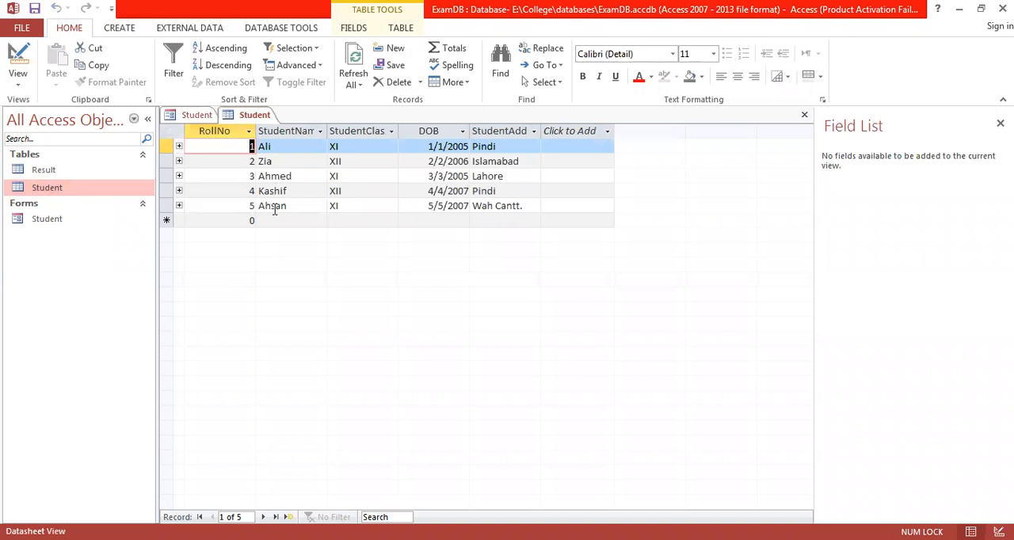
pyautogui.rightClick(262, 118)
pyautogui.click(293, 143)
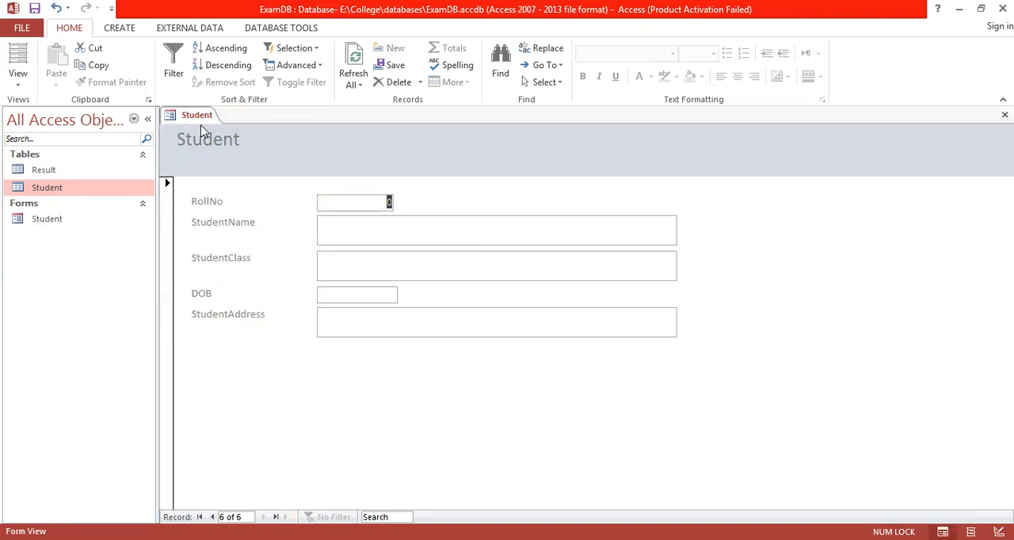